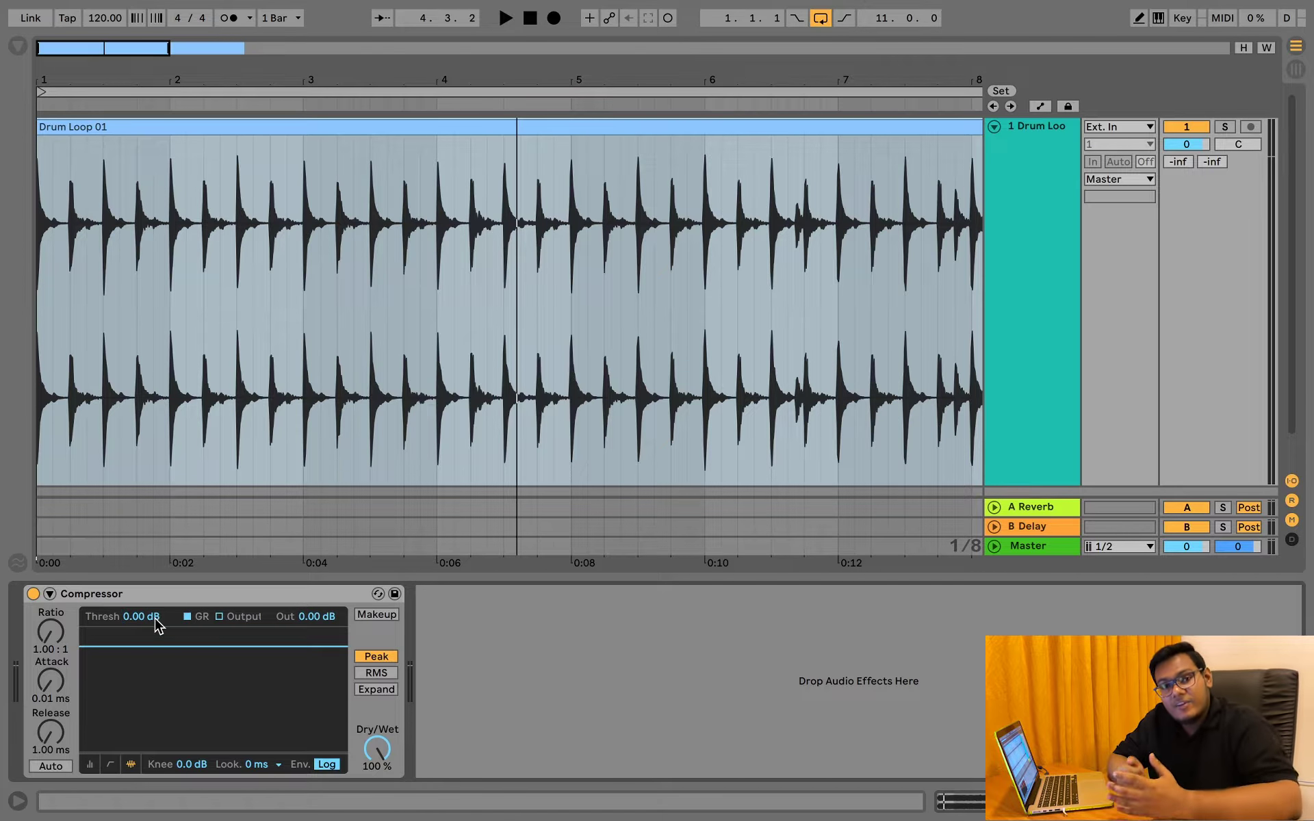
- Move the Compressor's threshold up to 6.00 dB and down to -inf dB, and reset it to 0.00 dB
mouse_move(158, 623)
mouse_down()
mouse_move(157, 596)
mouse_move(157, 622)
mouse_up()
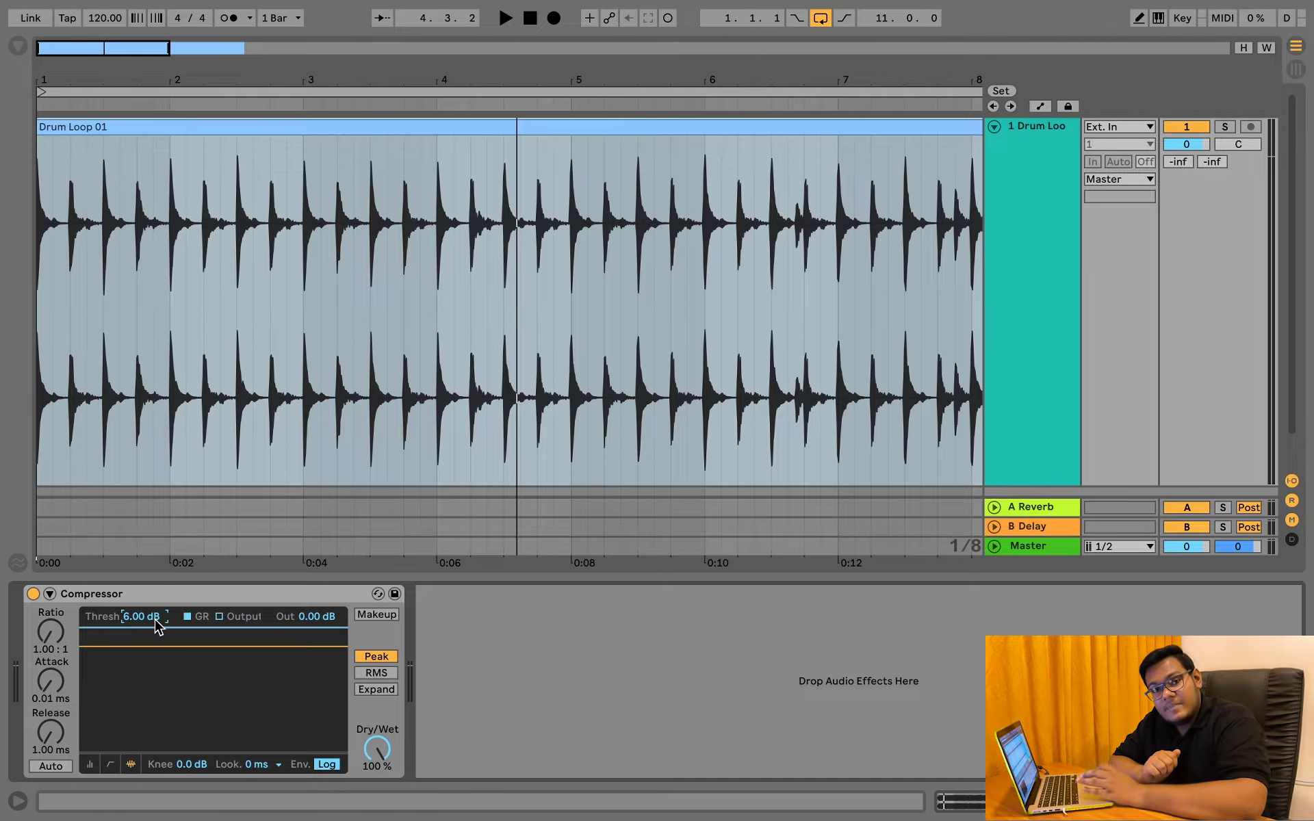
drag(157, 624, 158, 725)
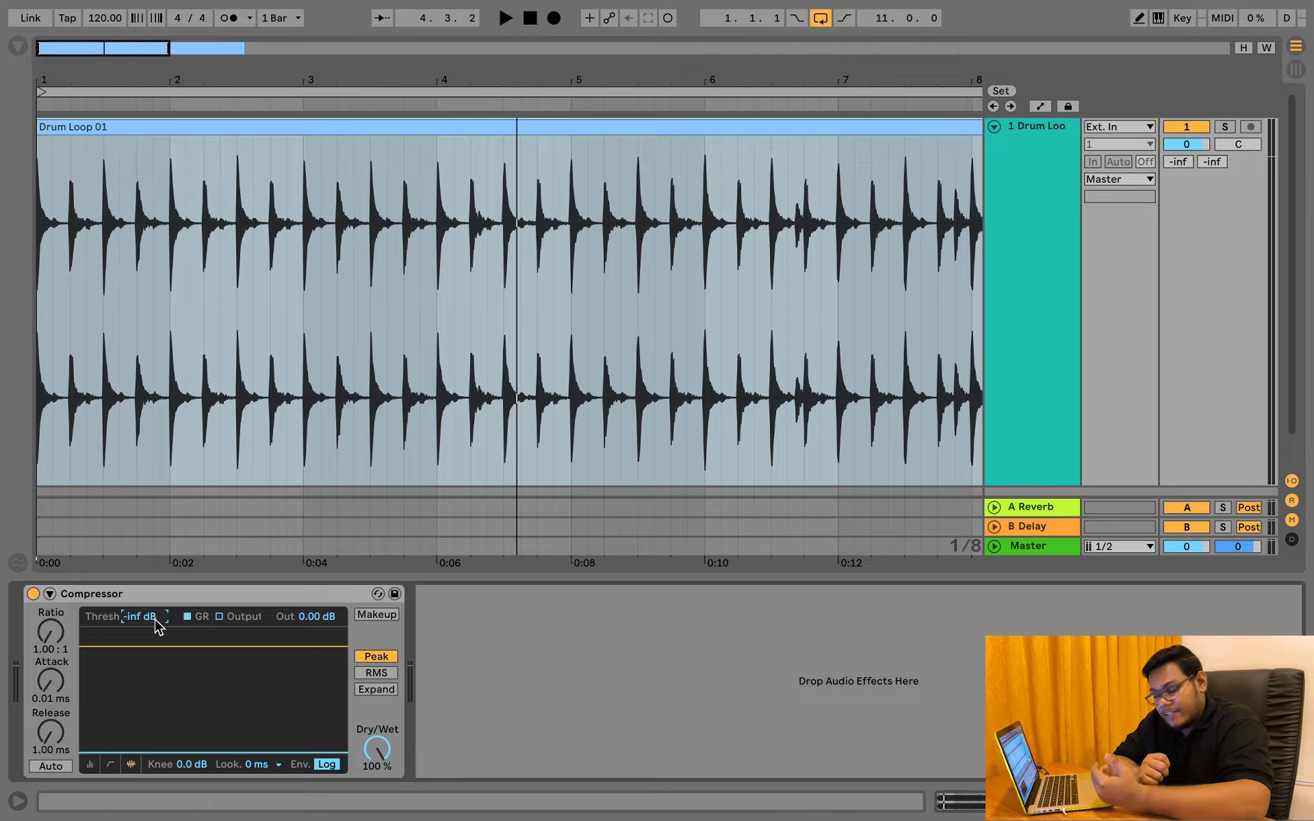
key(Delete)
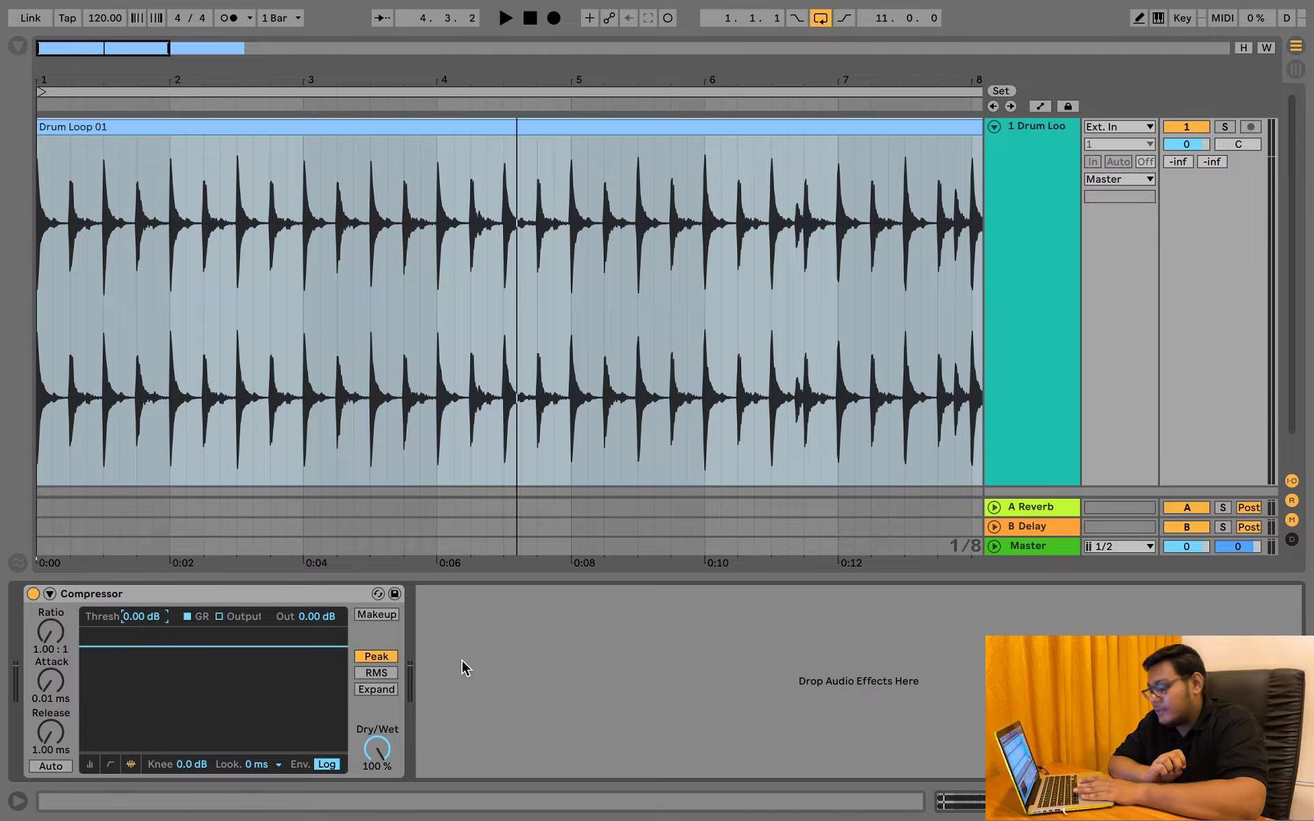
- Set the Compressor's threshold to -17.7 dB, playing the drum loop before and after the change to compare
key(space)
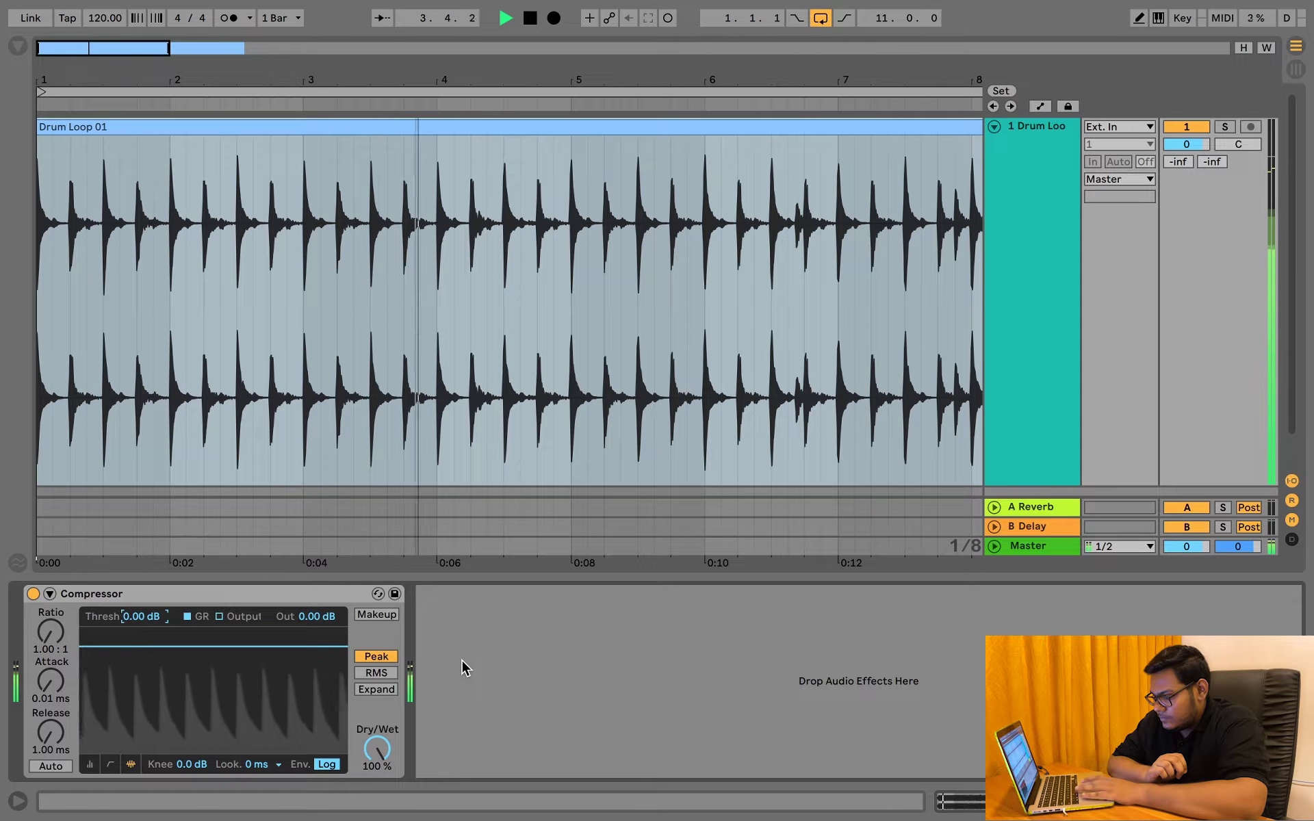
key(space)
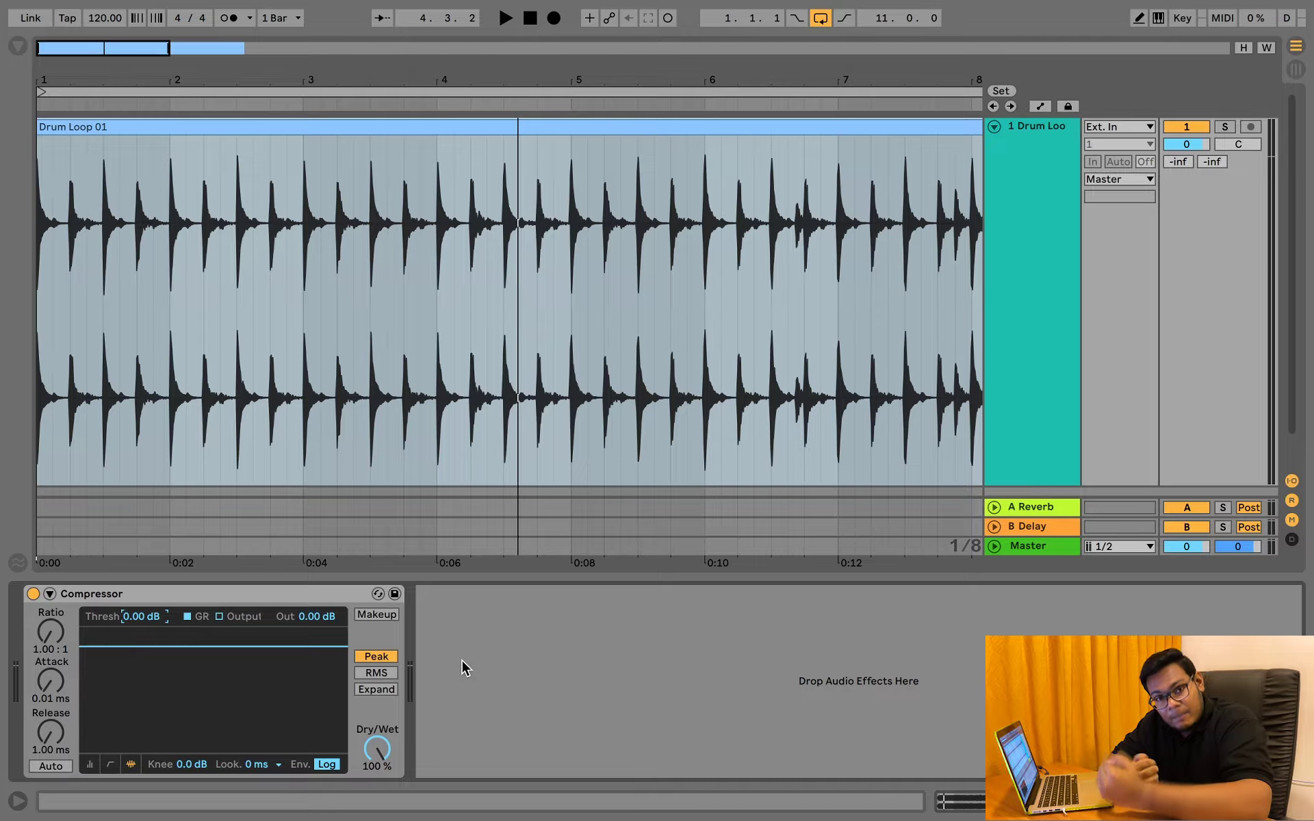
drag(133, 619, 134, 682)
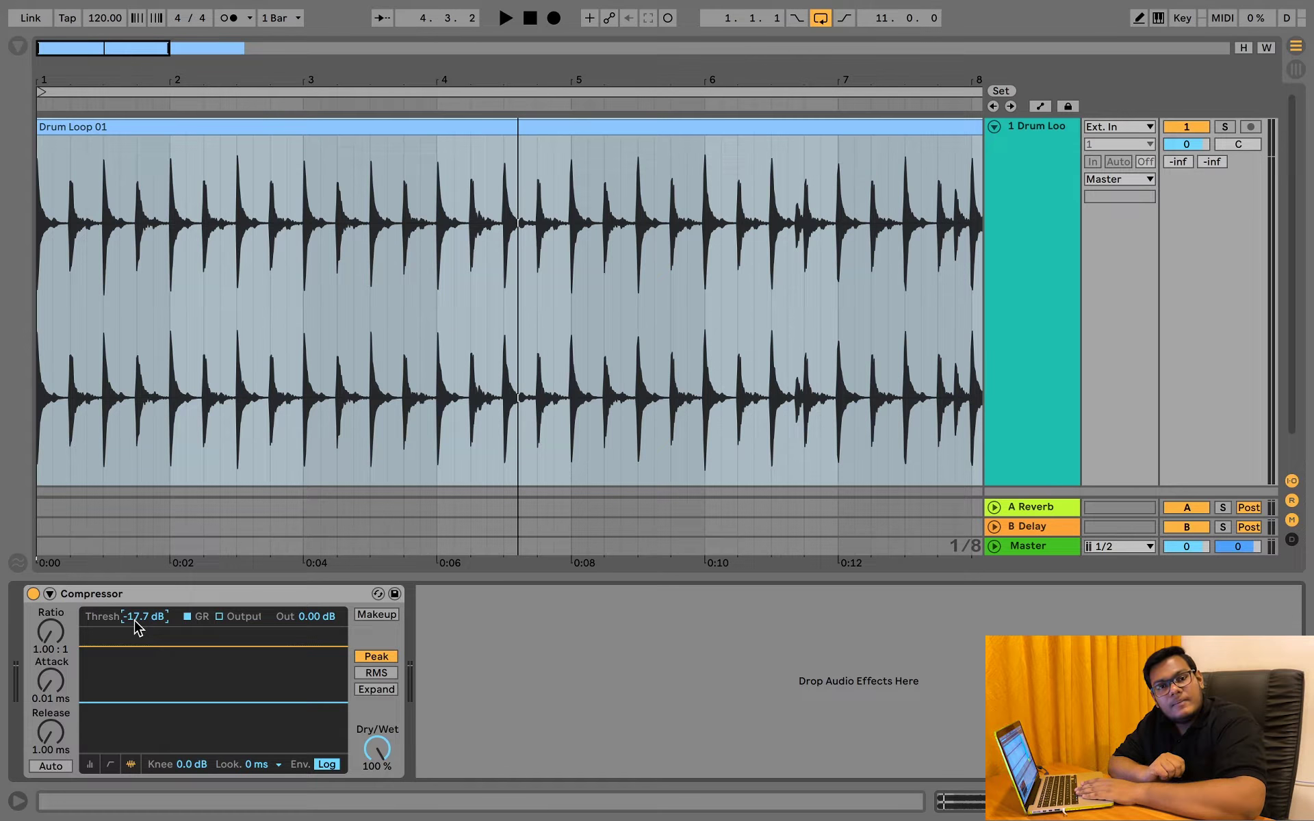
key(space)
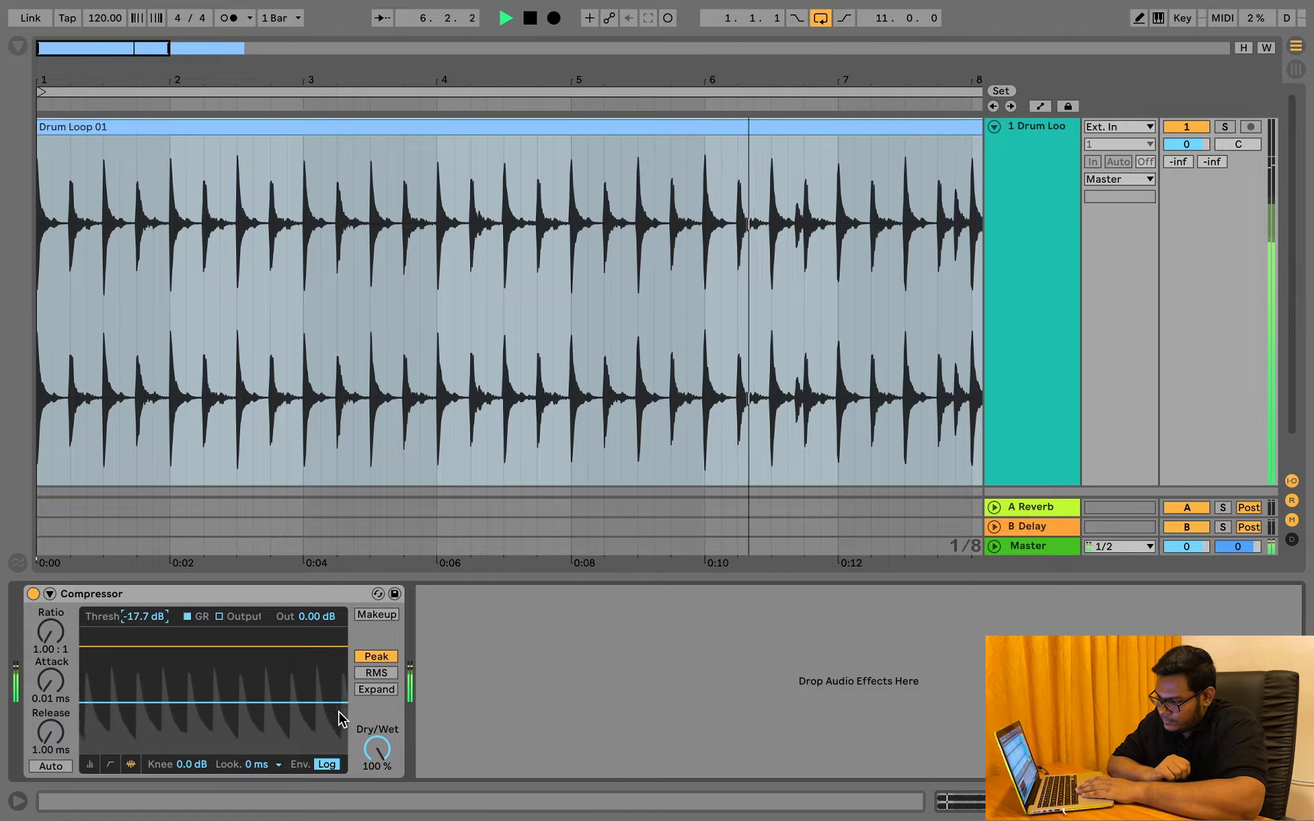
key(space)
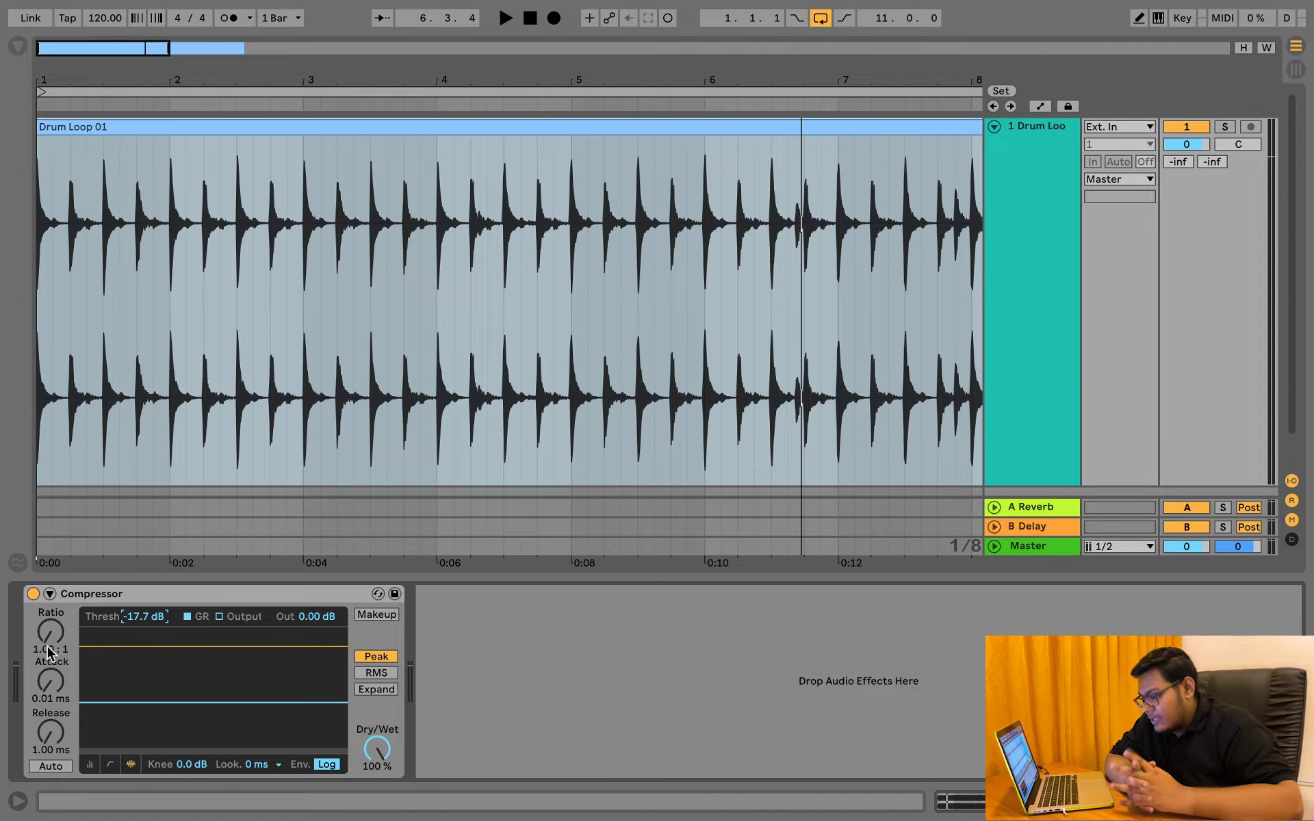
- Set the Compressor's ratio to 2.00 : 1 and check its effect in the transfer curve and during loop playback
drag(49, 647, 49, 644)
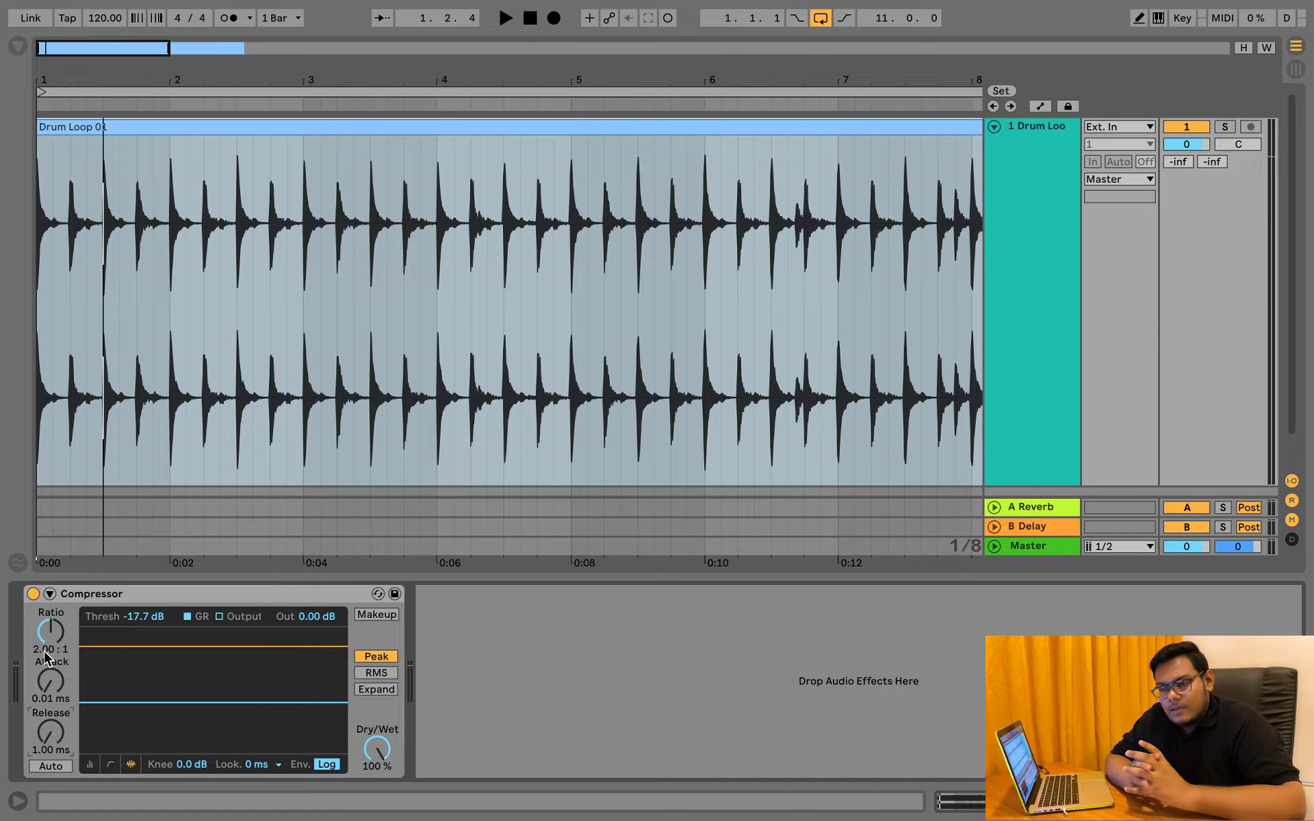
drag(45, 657, 45, 620)
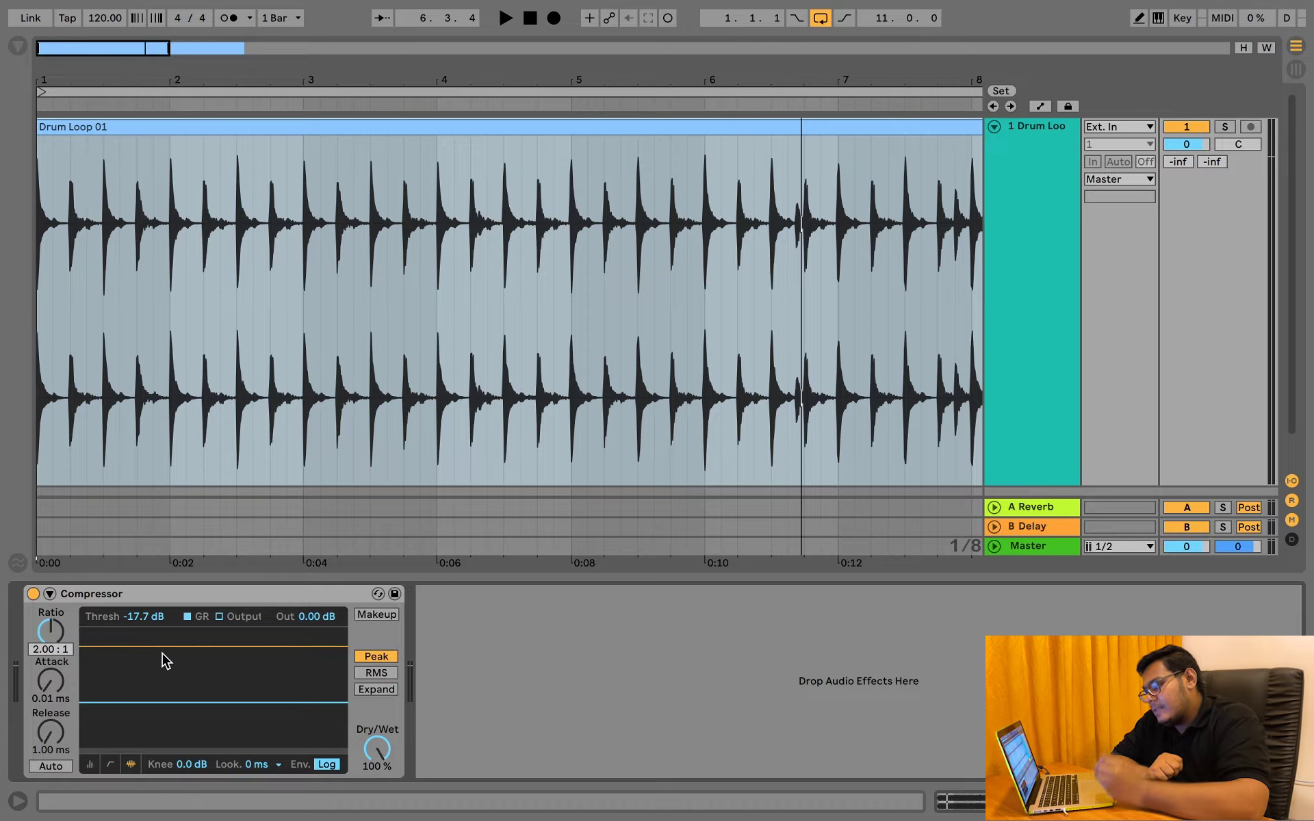
click(110, 765)
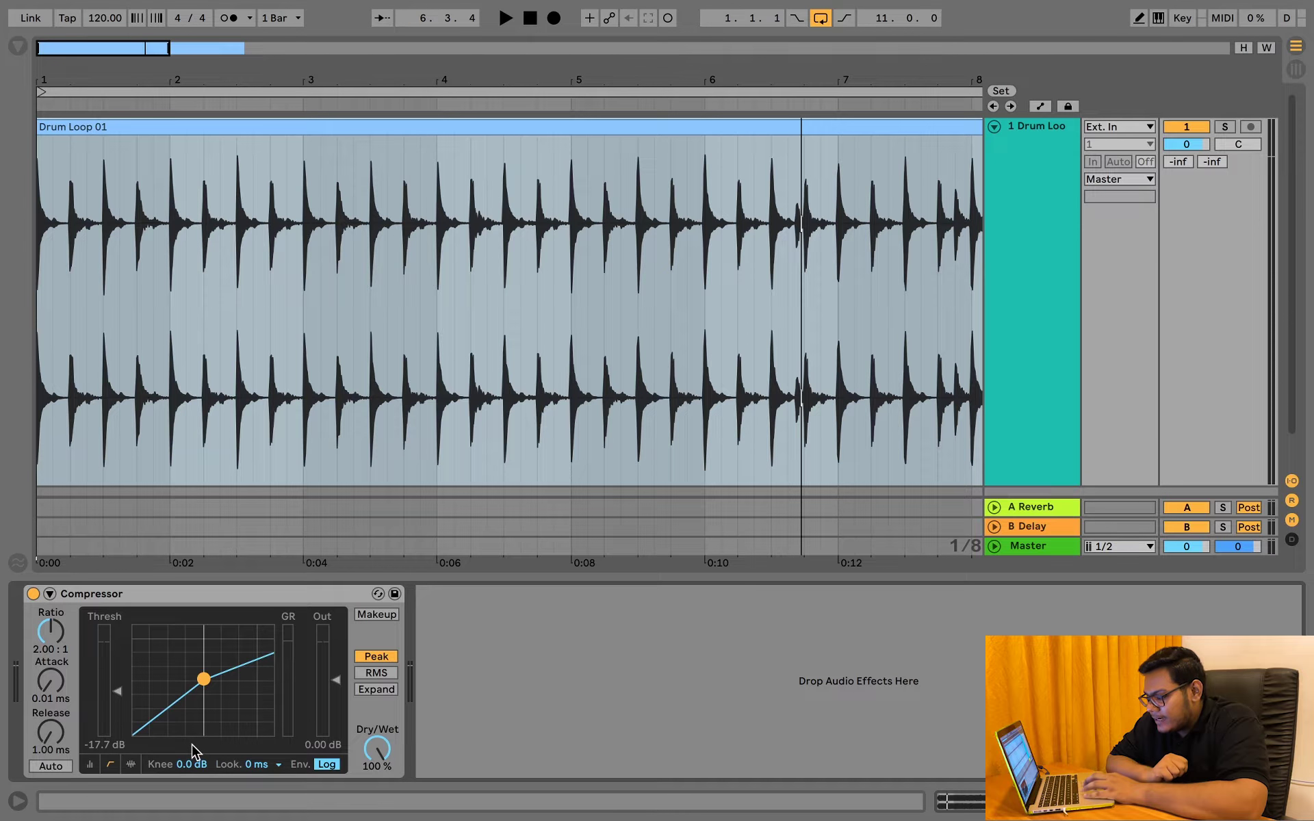
click(131, 765)
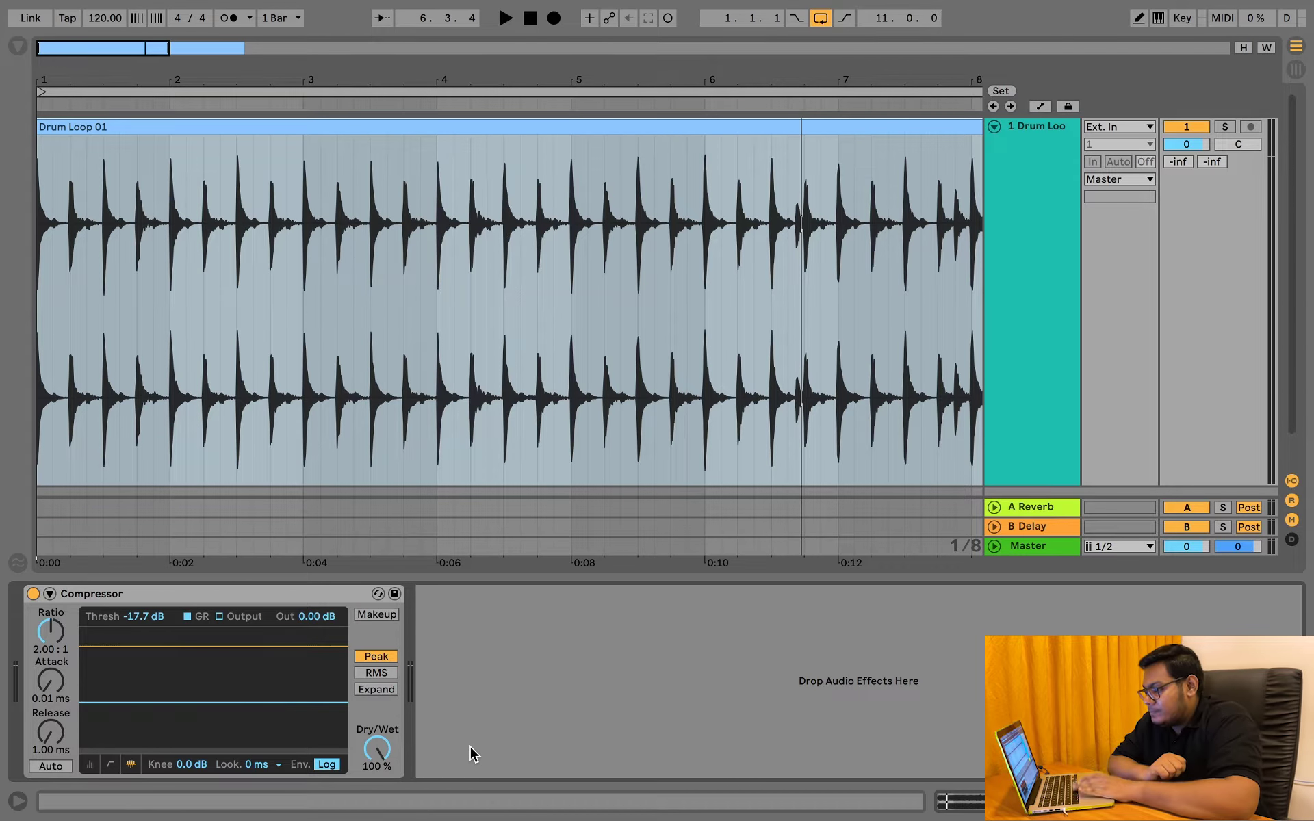
key(space)
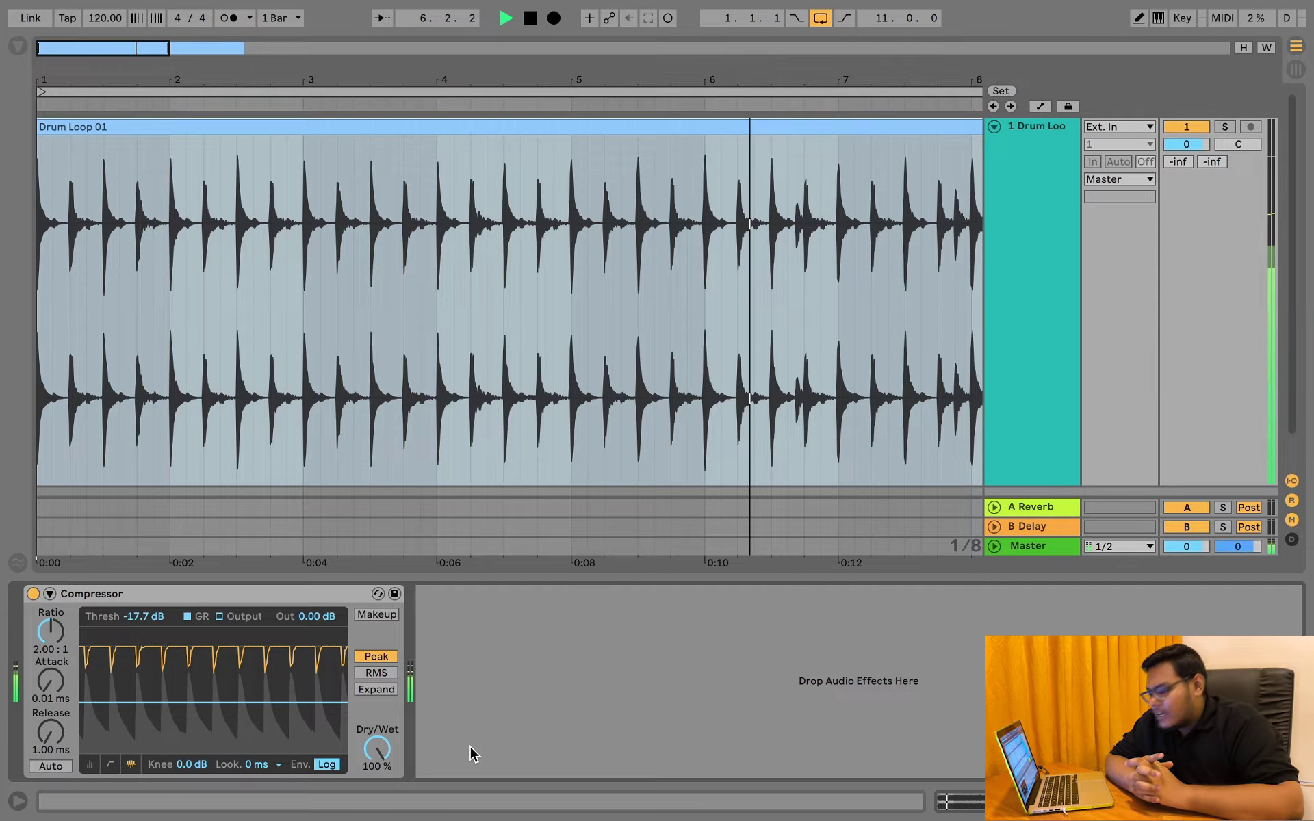
key(space)
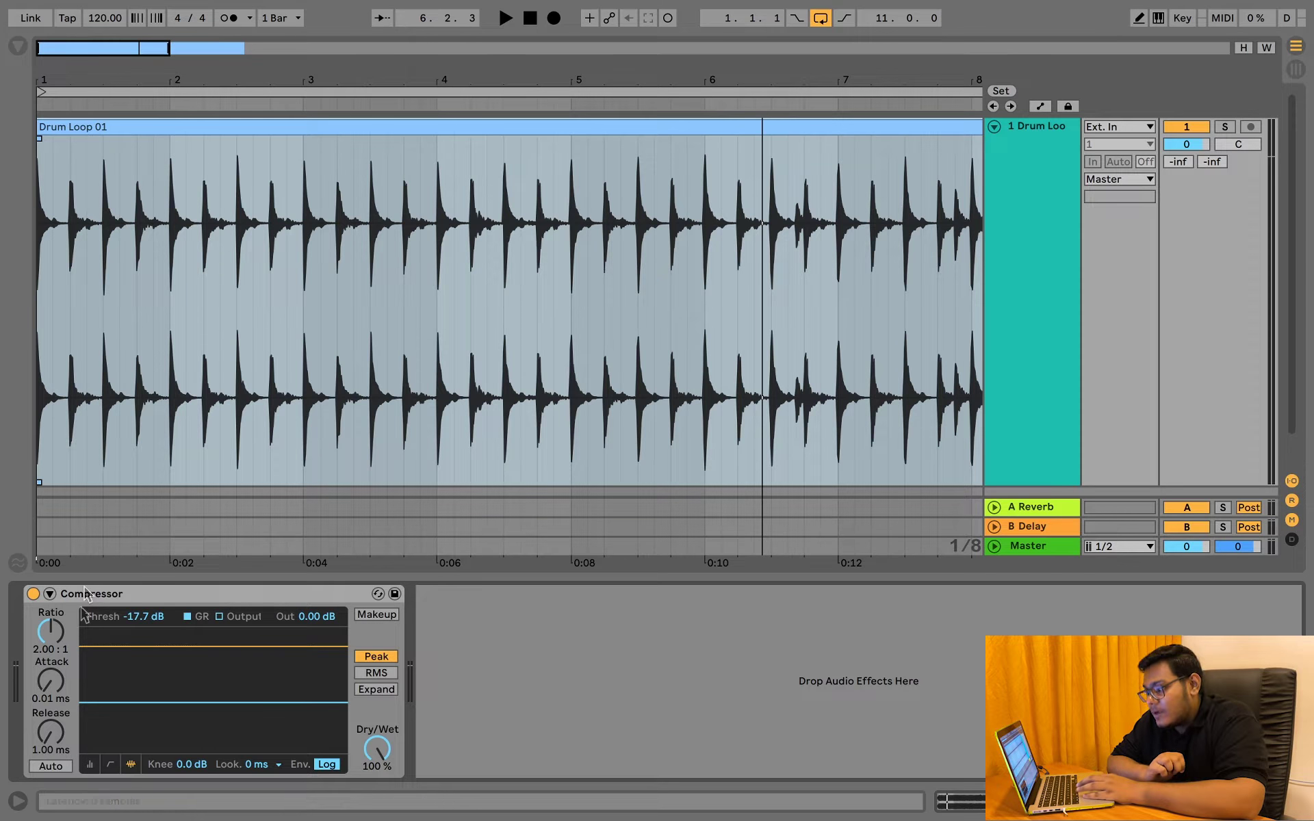
- Set the Compressor's attack to 1.16 ms and play the drum loop to check the gain reduction
drag(59, 679, 59, 667)
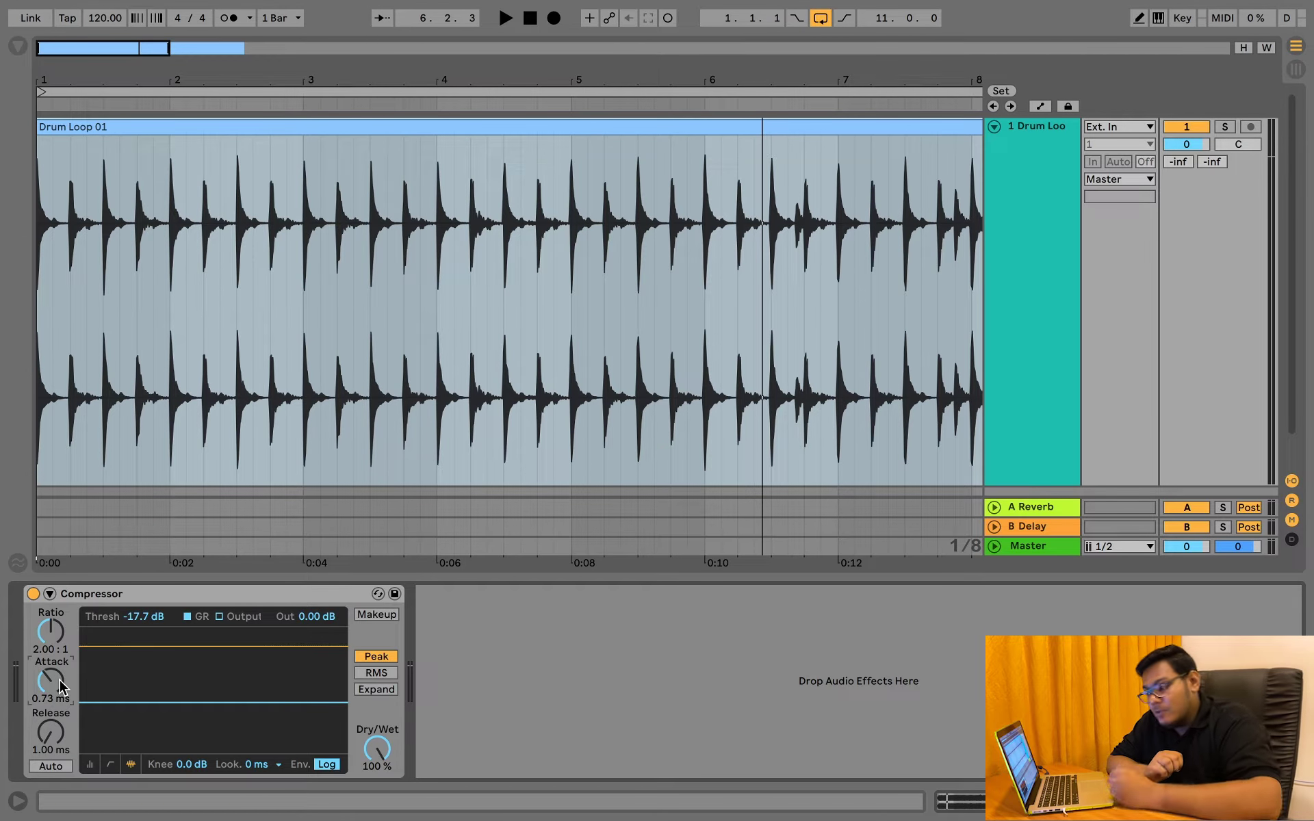
drag(59, 667, 60, 677)
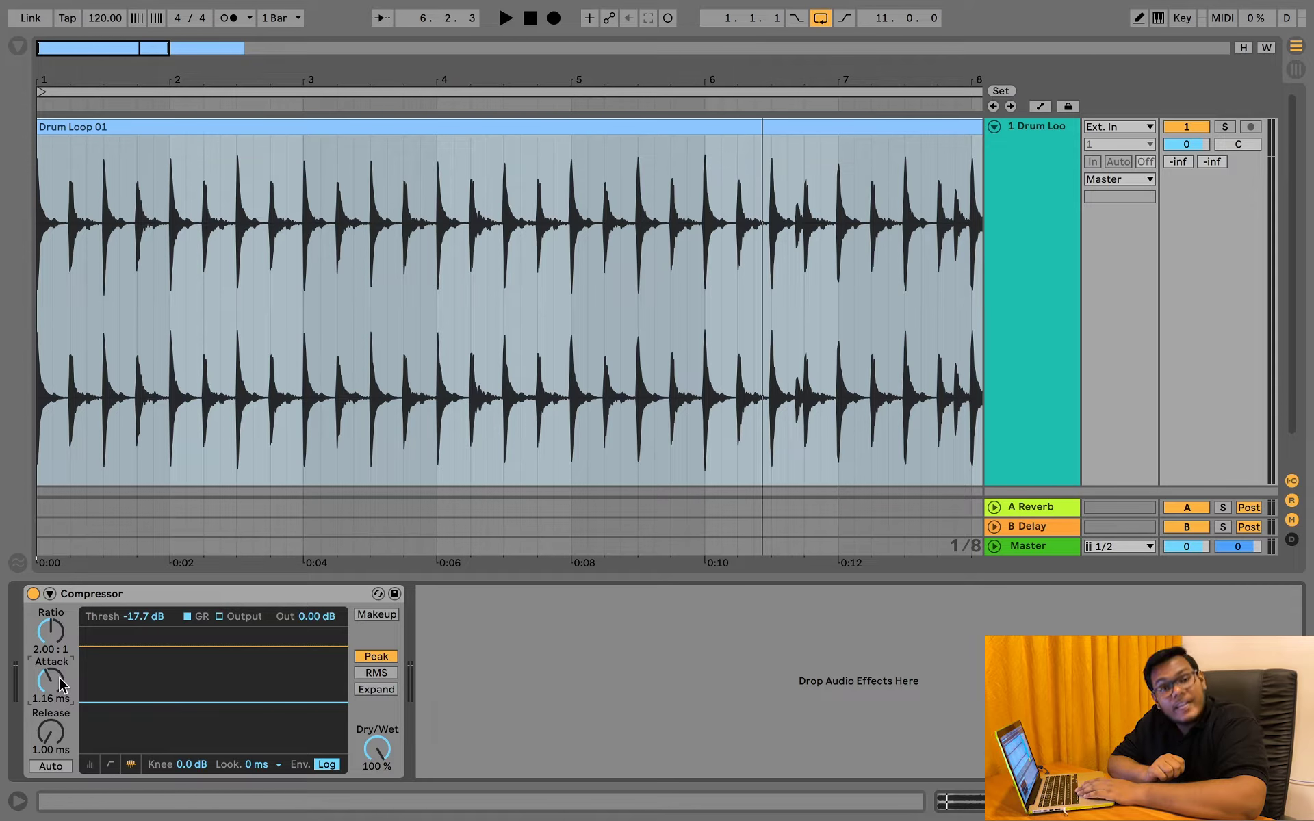
key(space)
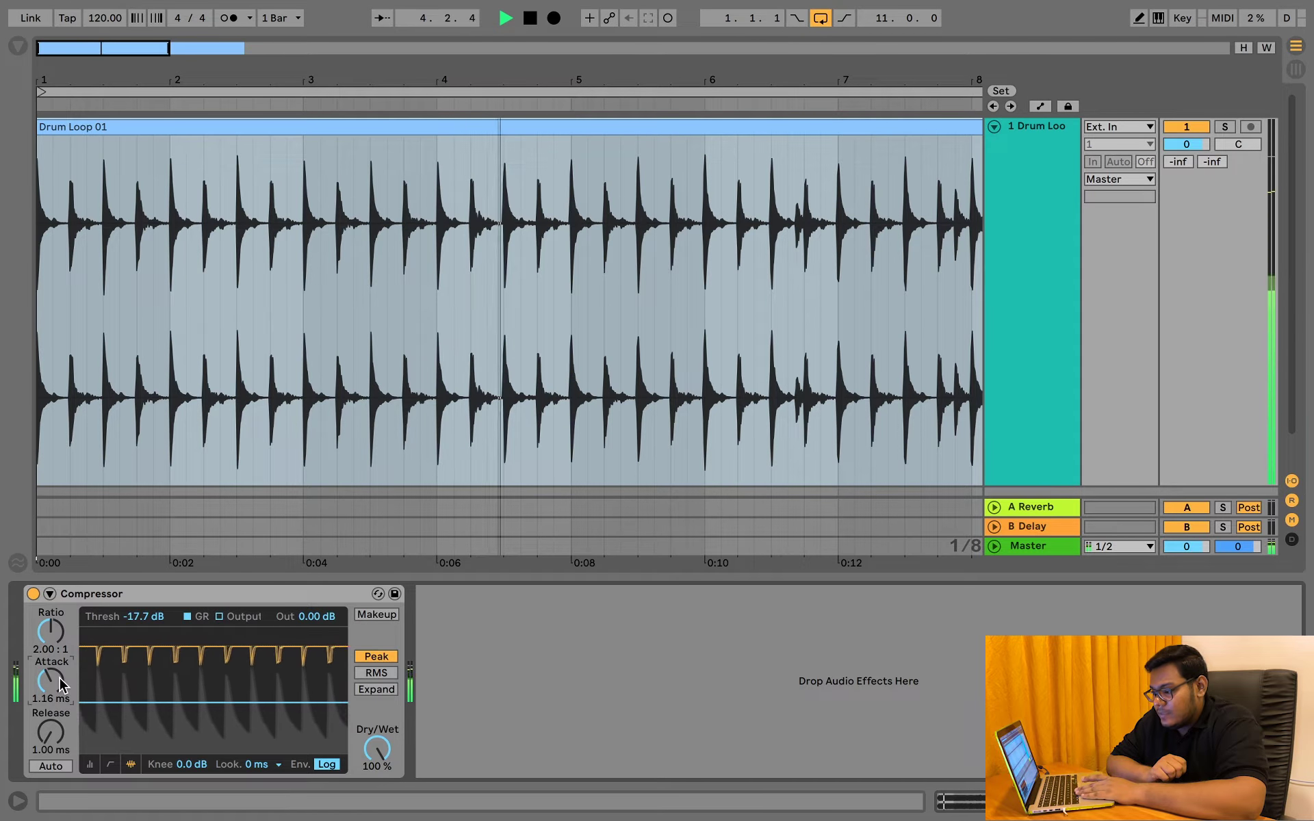
key(space)
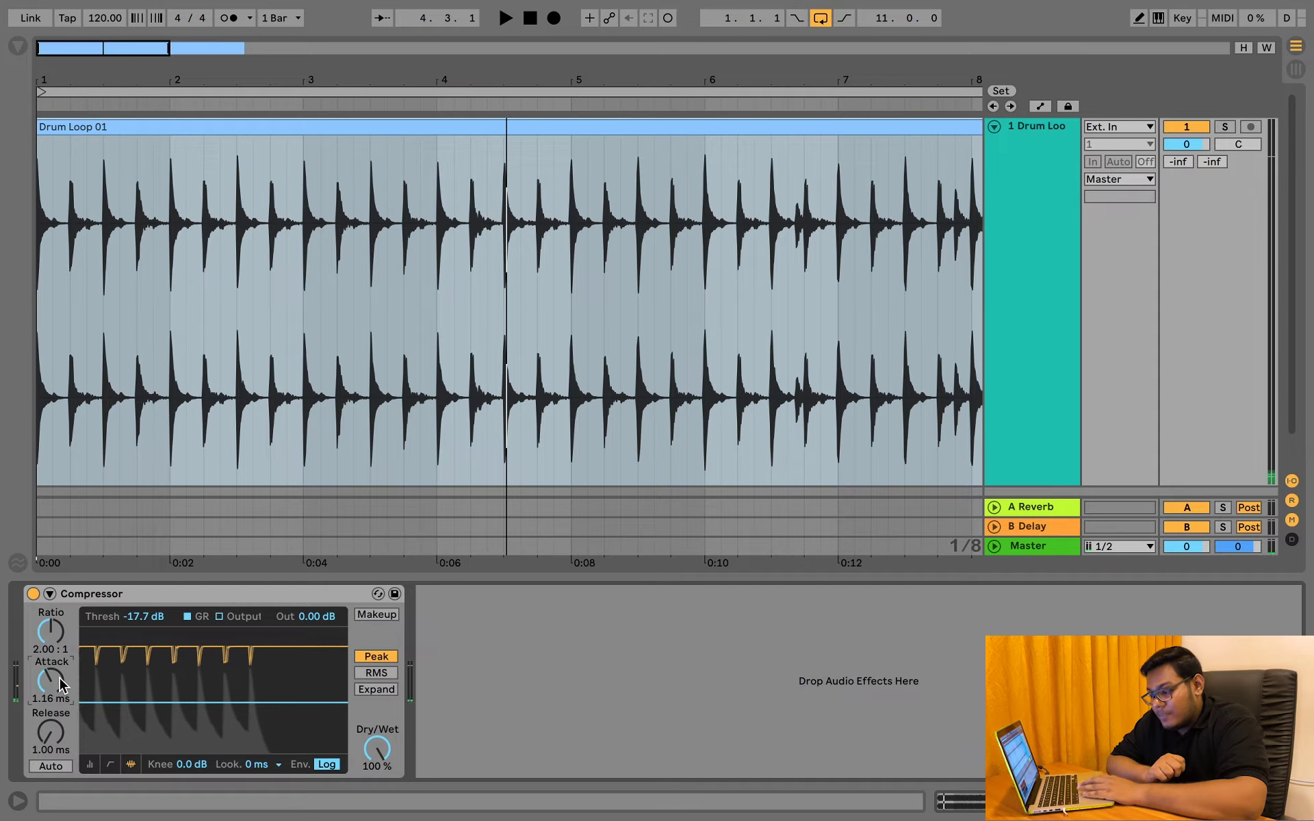
- Raise the Compressor's attack to 53.7 ms and audition the drum loop with the slow attack
drag(52, 682, 52, 643)
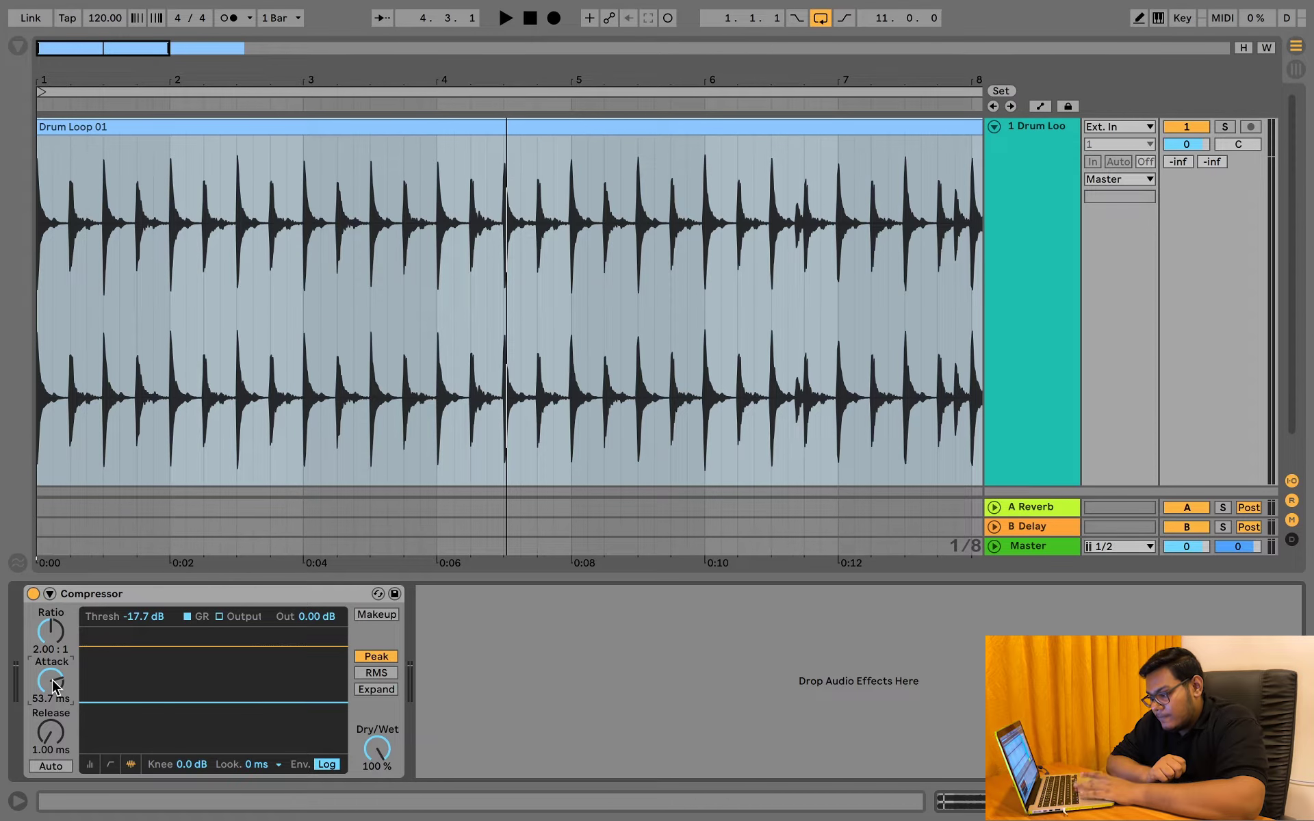
key(space)
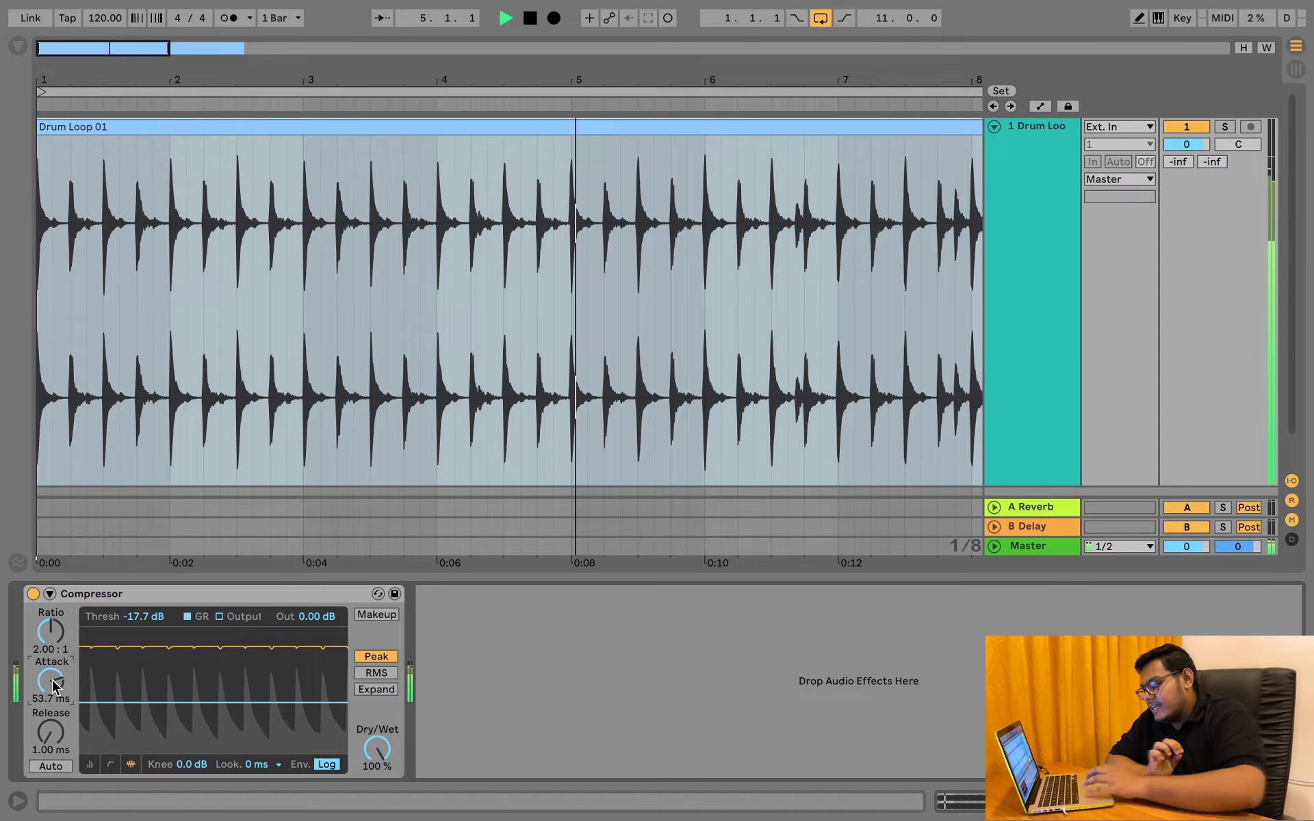
key(space)
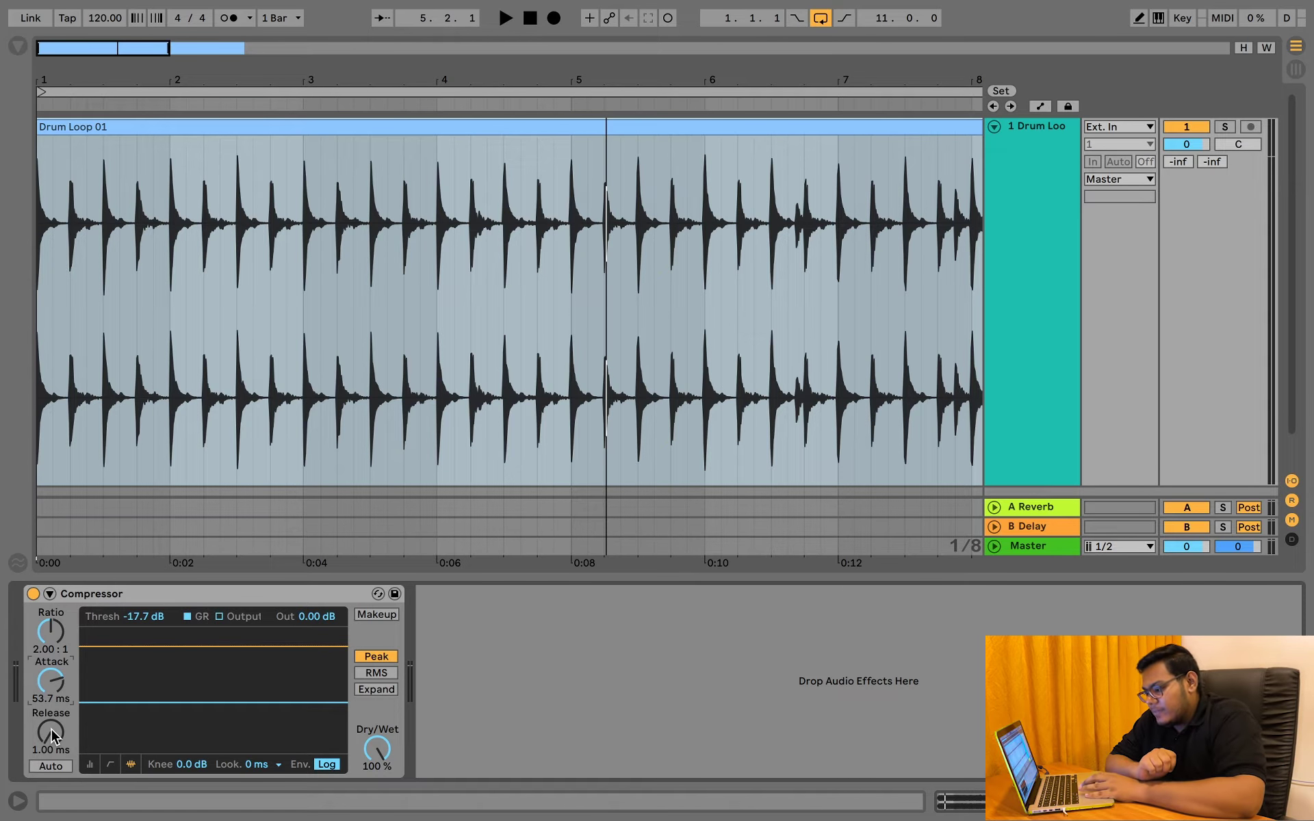
- Lower the Compressor's attack to 0.22 ms and play the drum loop to hear the fast attack
drag(50, 681, 50, 732)
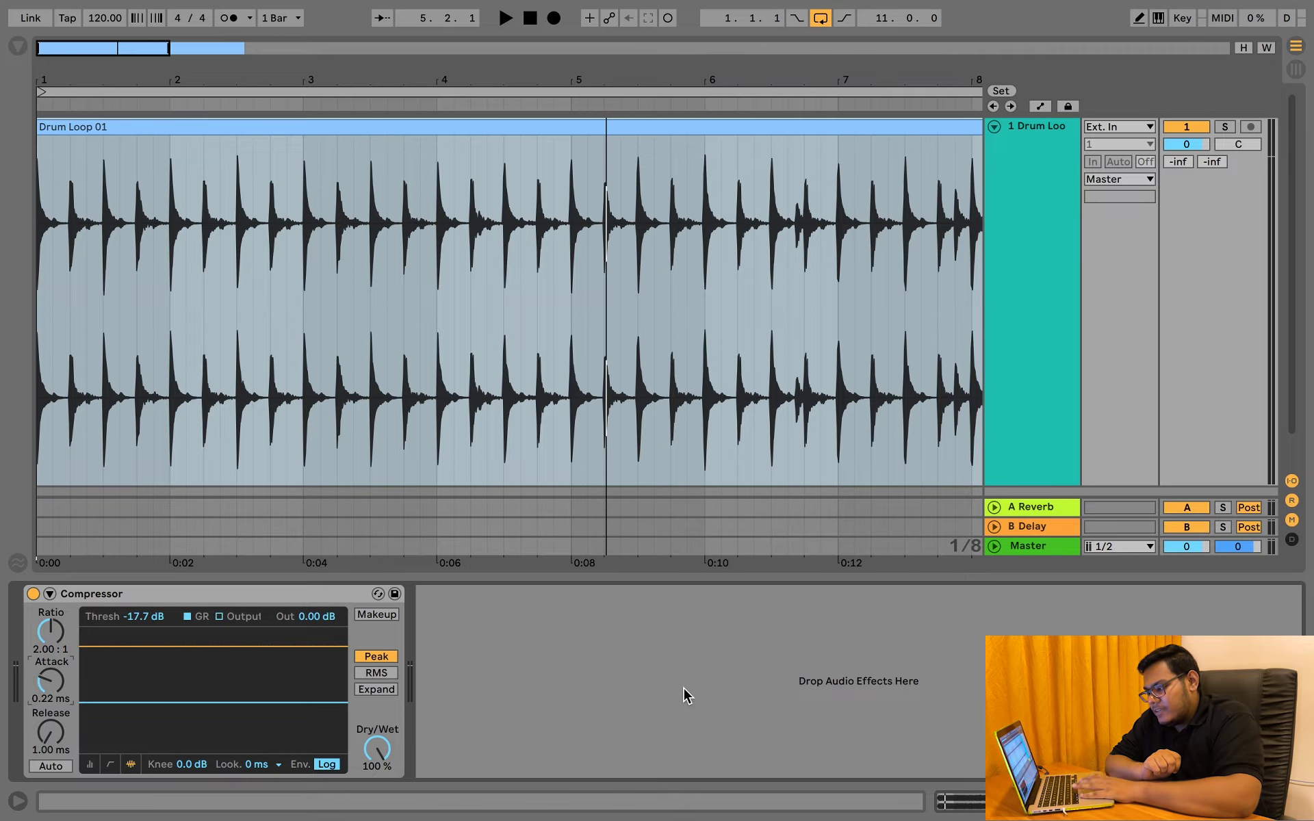
key(space)
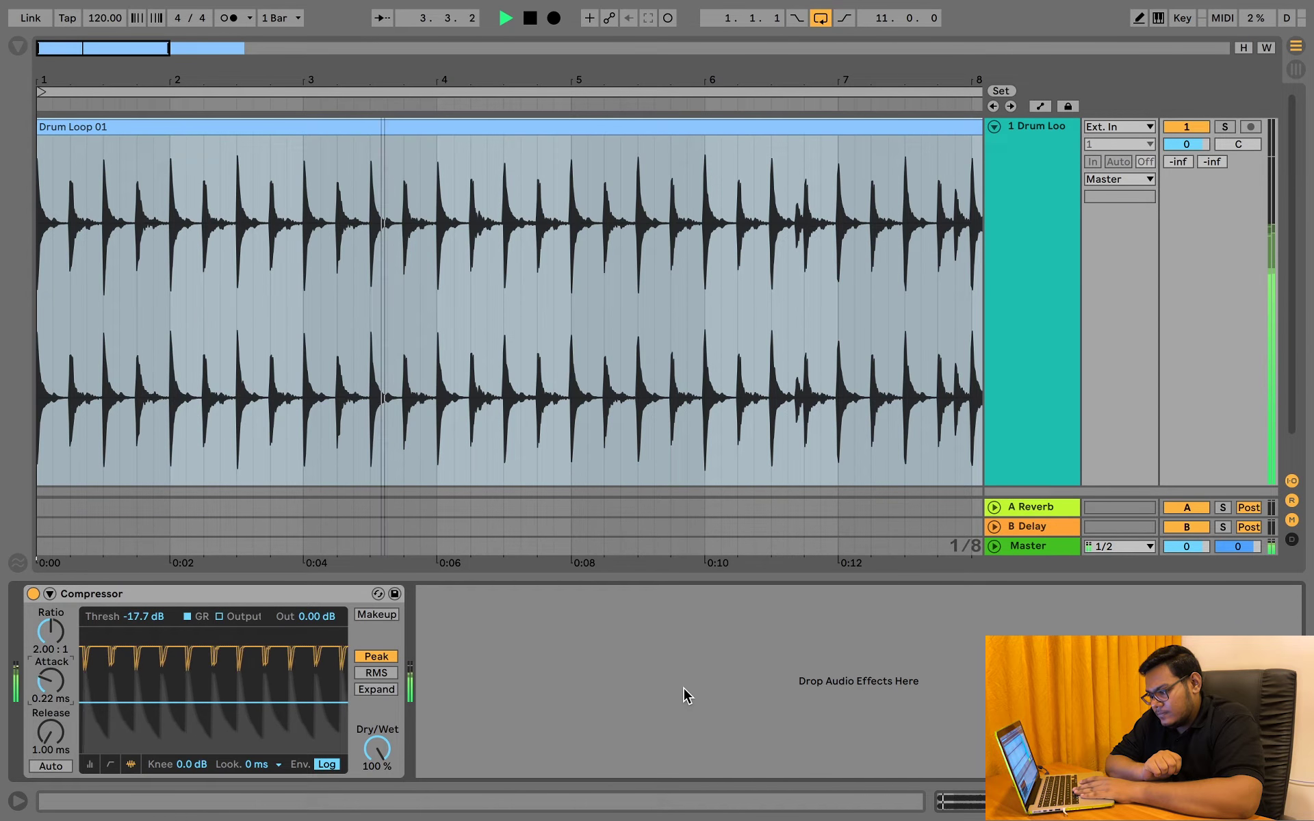
key(space)
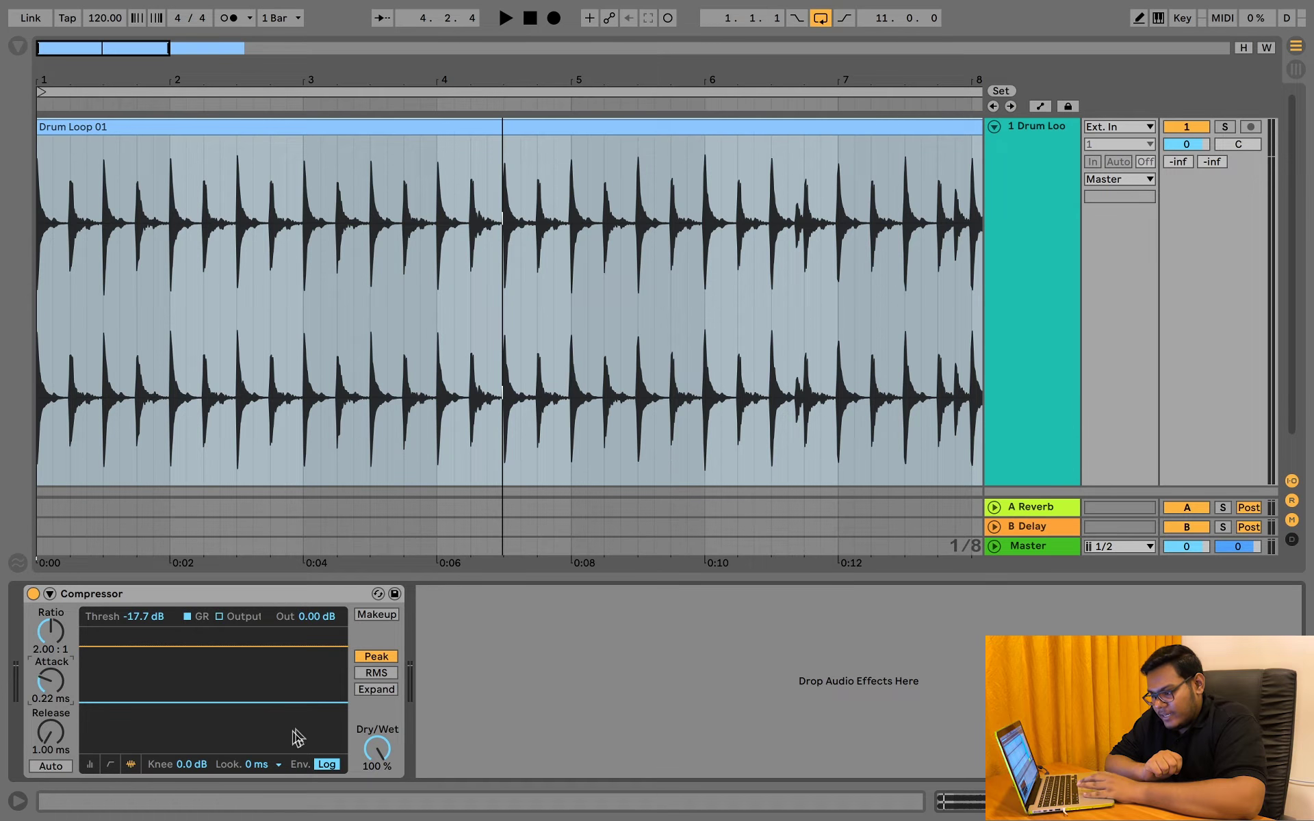
- Set the Compressor's release to 459 ms and play the drum loop to check the gain recovery
click(55, 736)
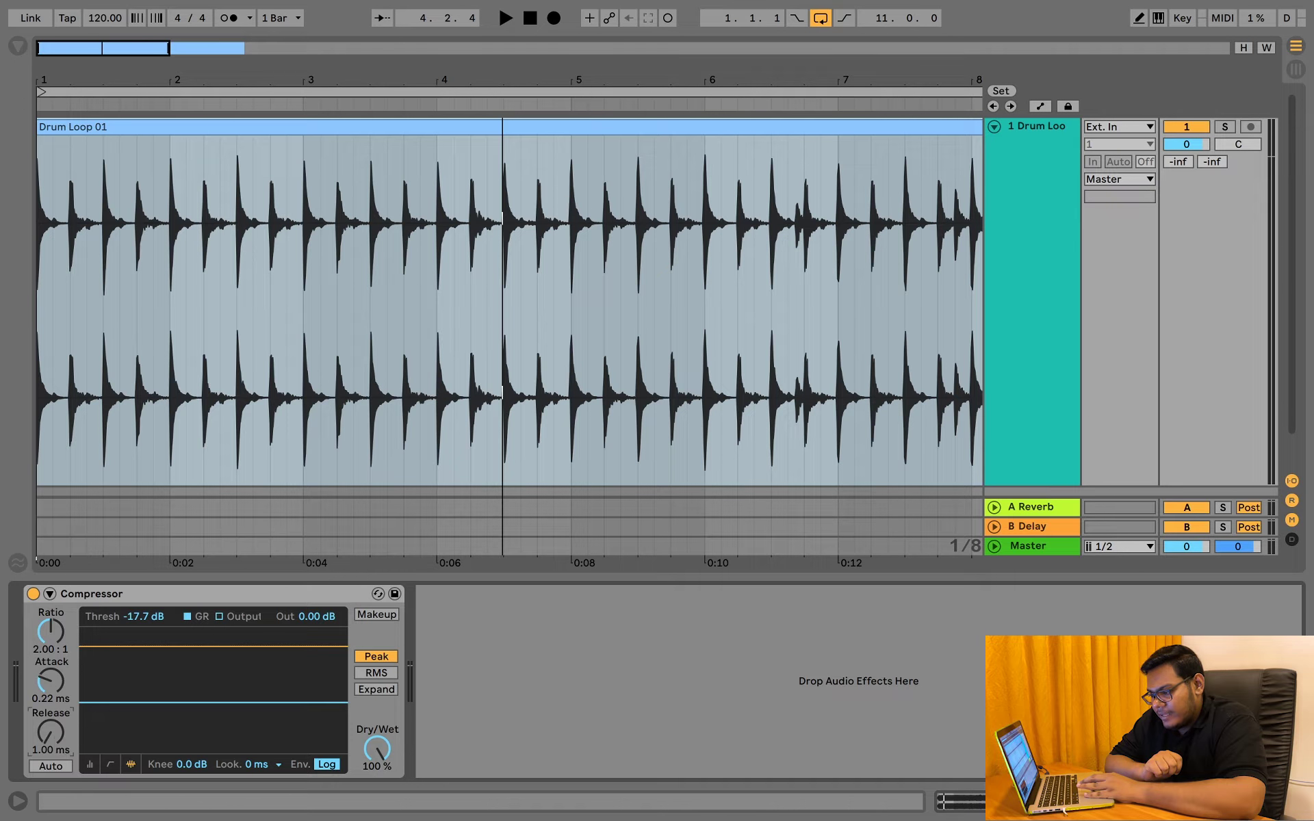
mouse_move(55, 736)
mouse_down()
mouse_move(55, 695)
mouse_move(58, 743)
mouse_up()
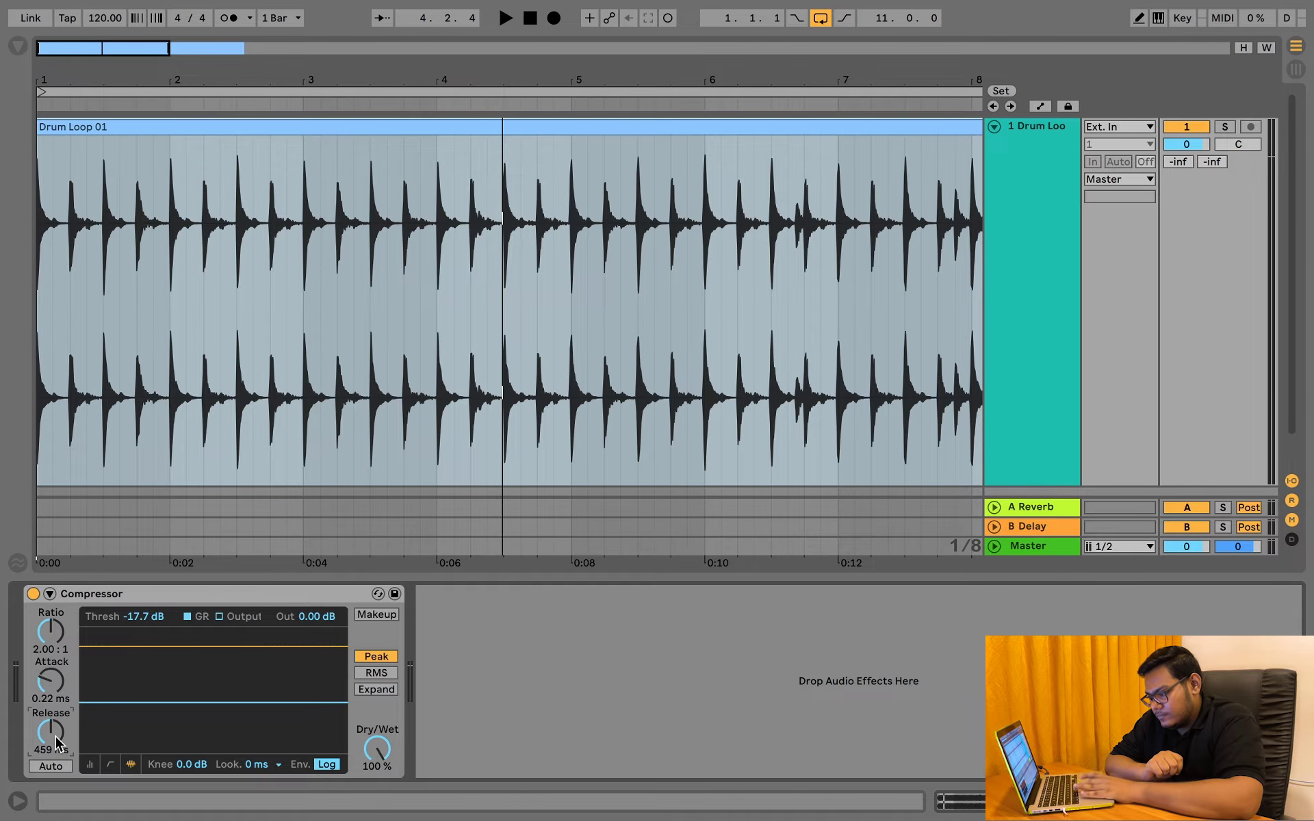
key(space)
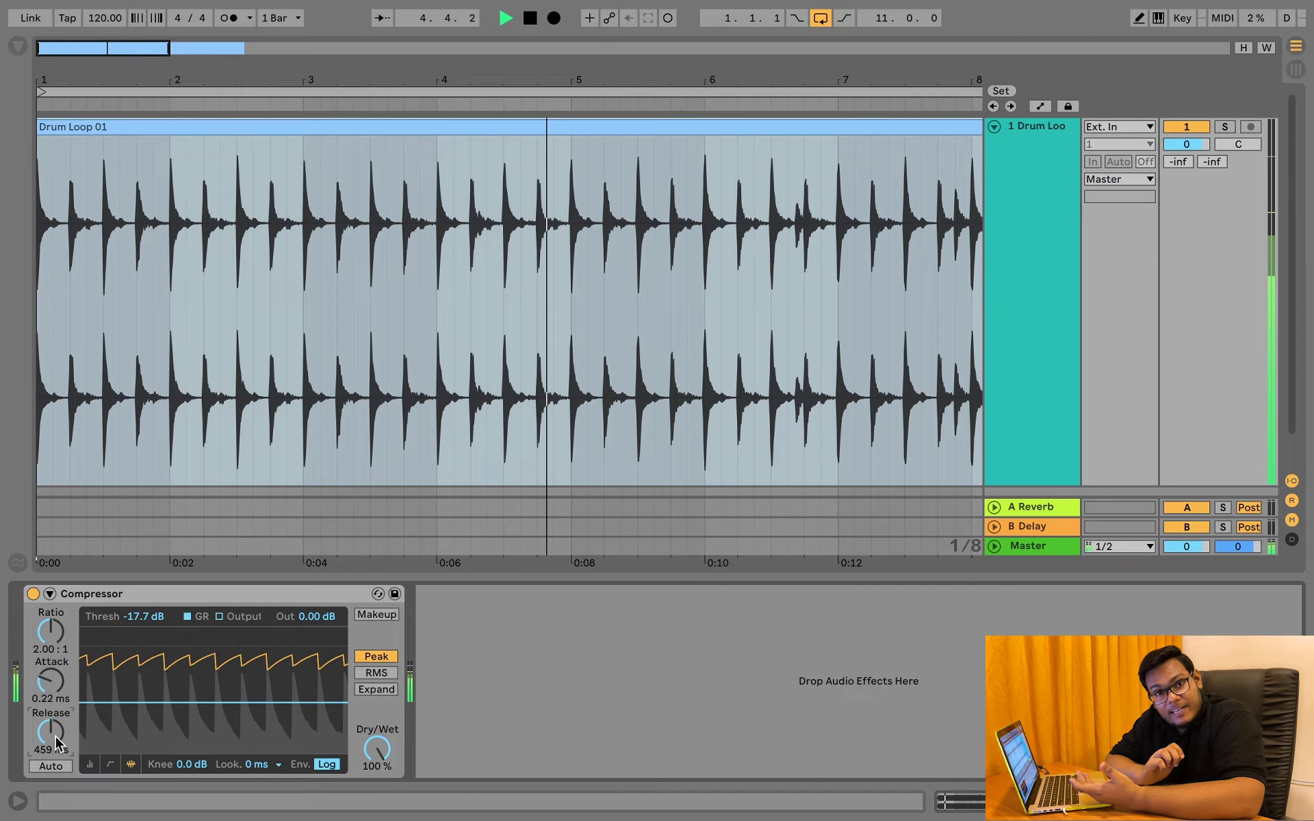
key(space)
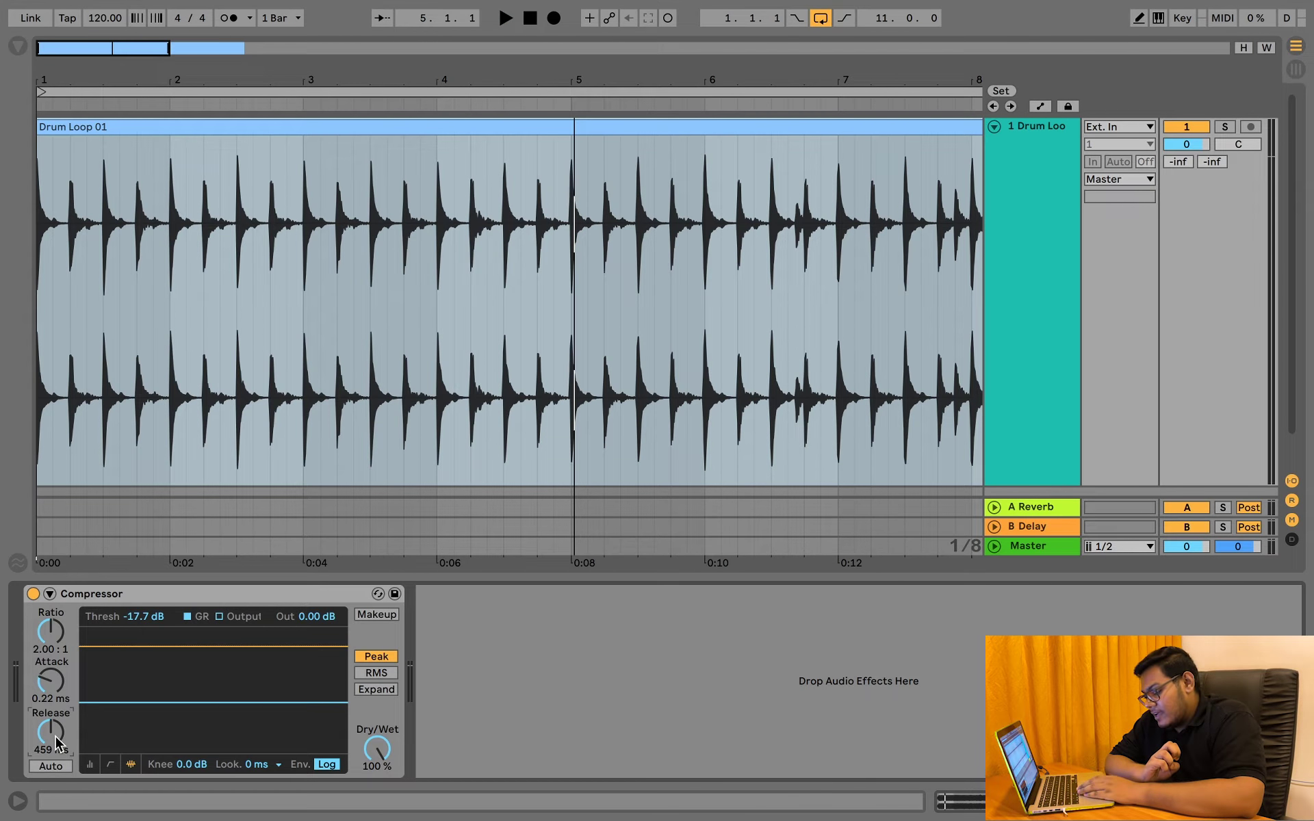
- Lengthen the Compressor's release to 1.12 s and audition the drum loop with the slow release
mouse_move(58, 743)
mouse_down()
mouse_move(57, 715)
mouse_move(57, 743)
mouse_up()
key(space)
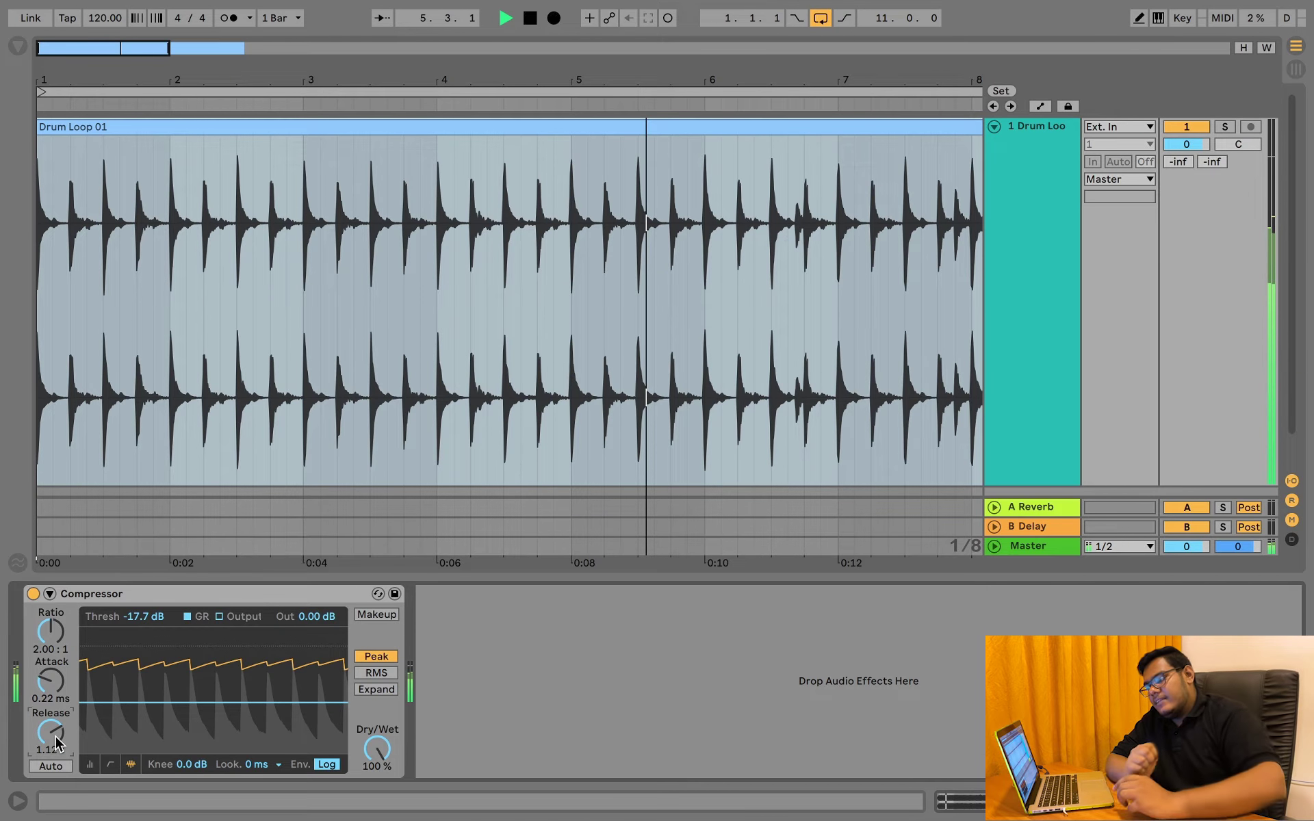
key(space)
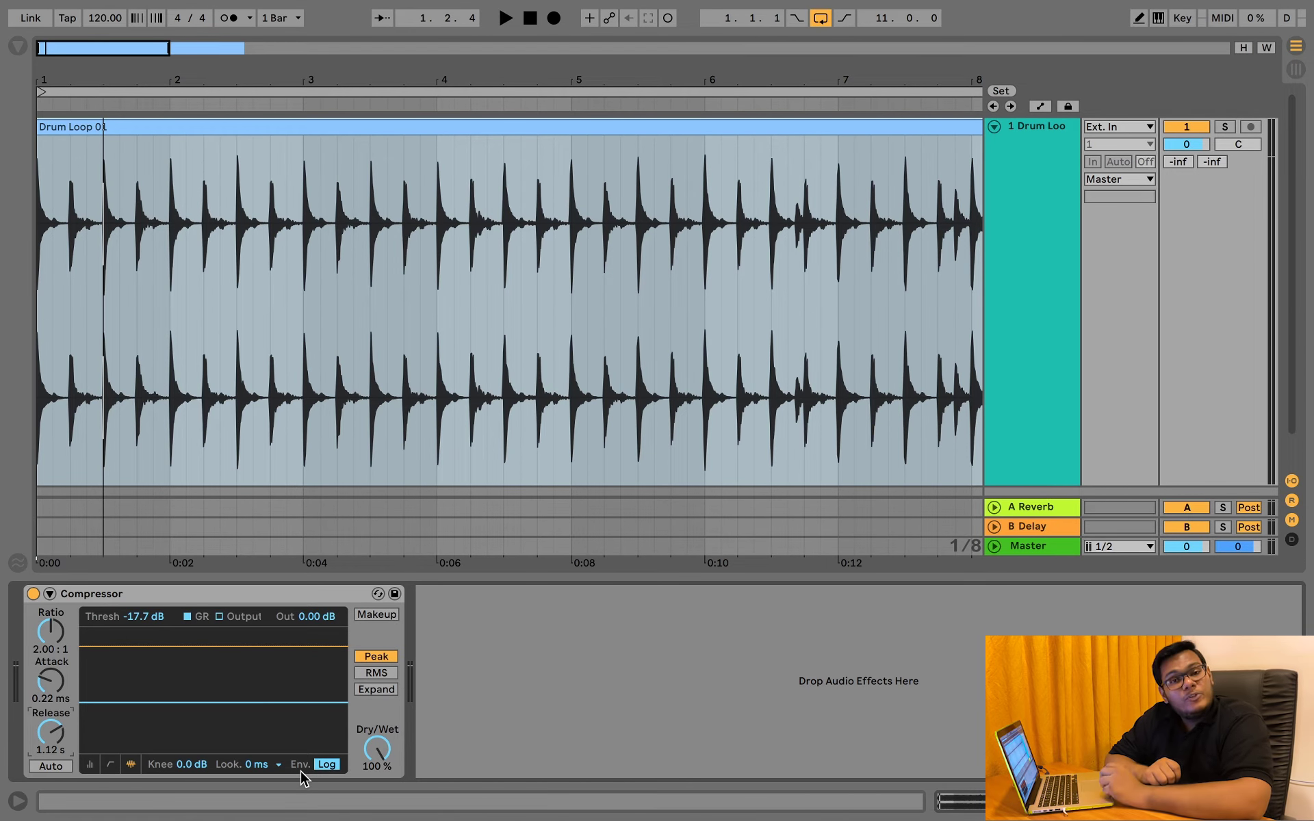
- Select the Compressor's Dry/Wet control for adjustment
click(373, 756)
mouse_move(373, 756)
mouse_down()
mouse_move(373, 778)
mouse_move(373, 757)
mouse_up()
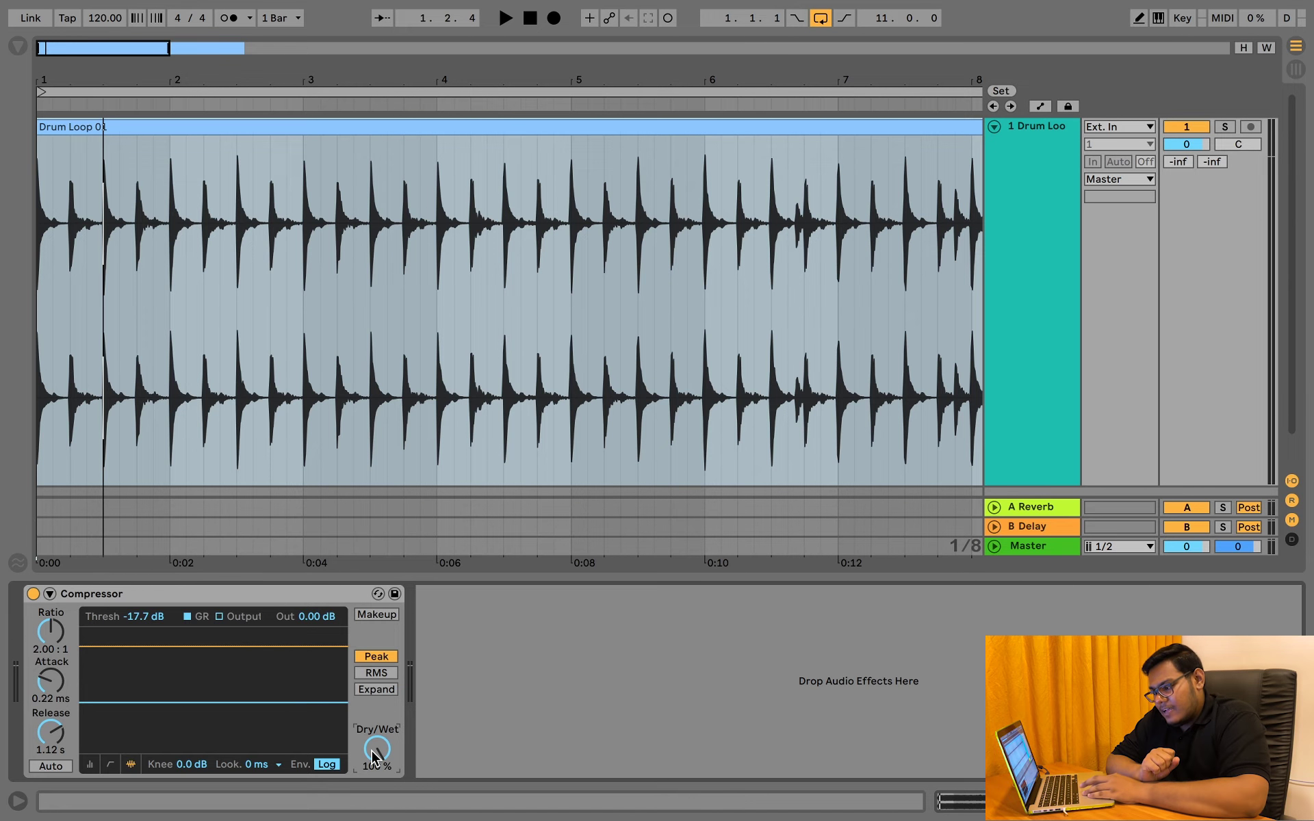